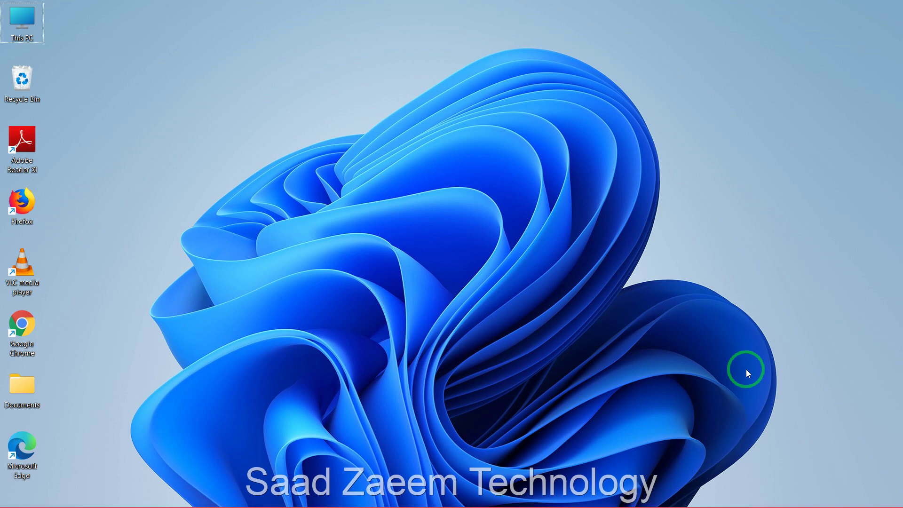
Search Windows for 'Devi' and launch Device Manager from the best match.
key("super+s")
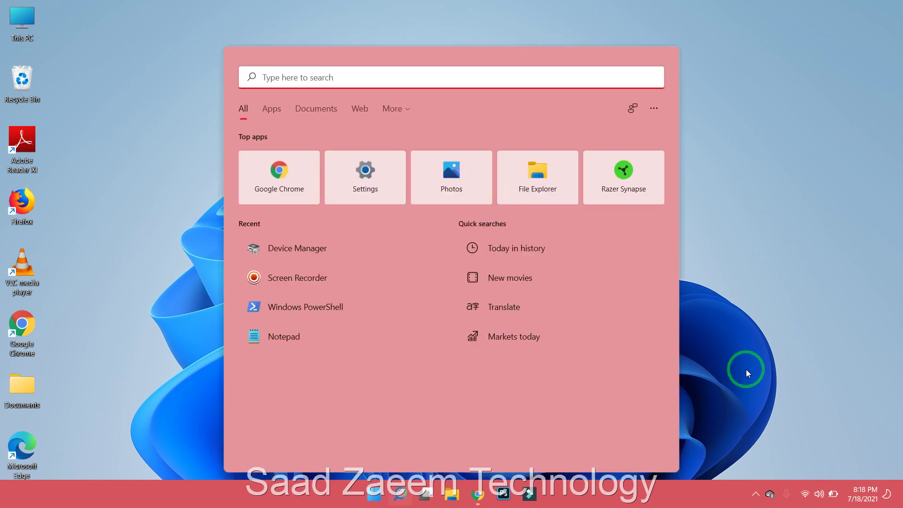
type("Devi")
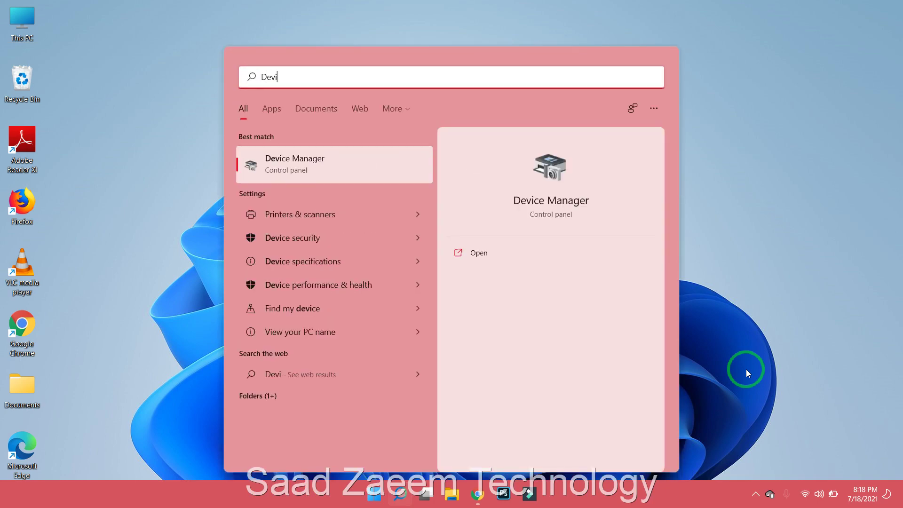
key("Return")
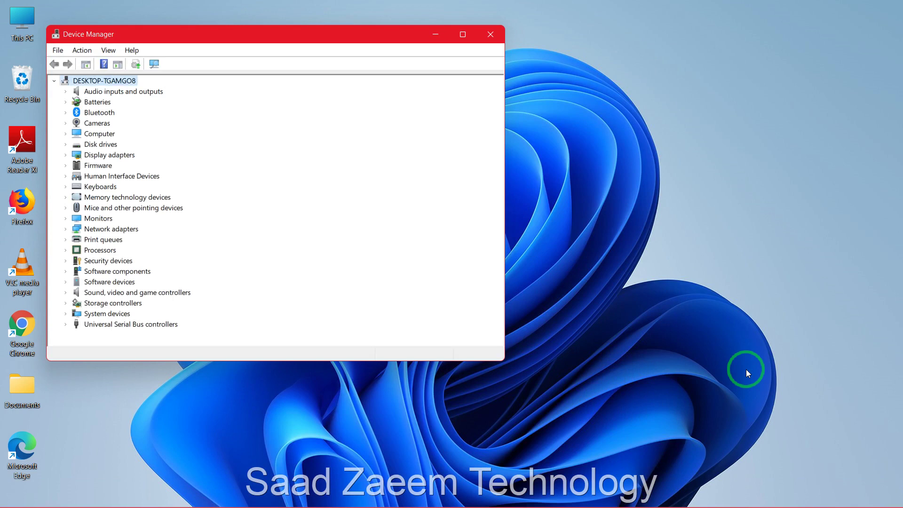
Expand Mice and other pointing devices and open the HID-compliant mouse's Properties.
key("Down")
key("Down")
key("Down")
key("Down")
key("Down")
key("Down")
key("Down")
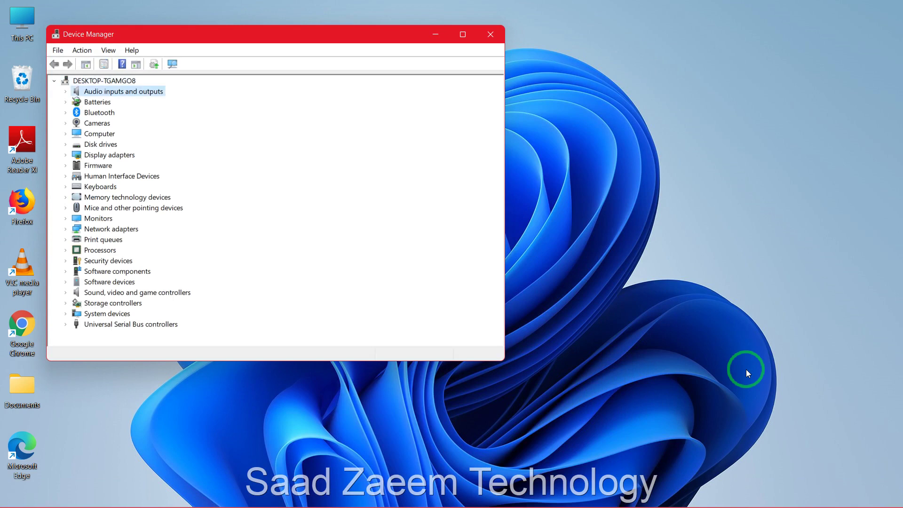
key("Down")
key("Down")
key("Down")
key("Down")
key("Down")
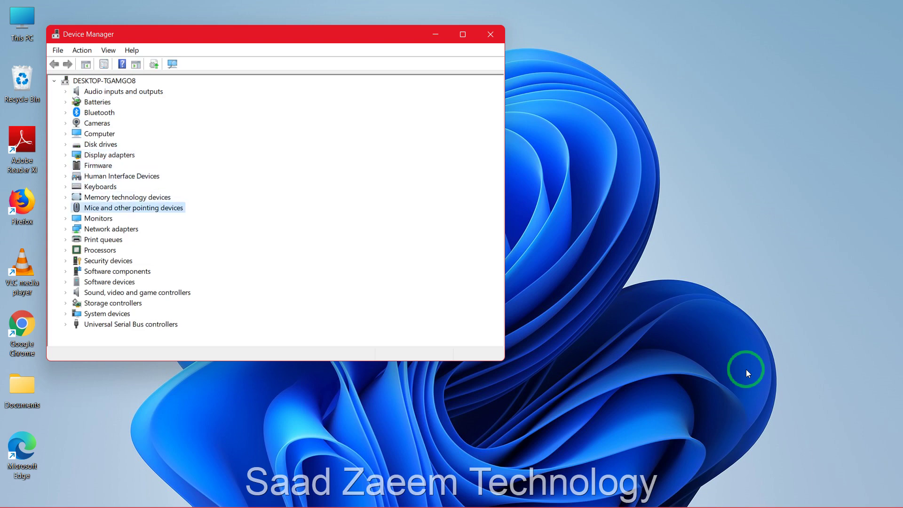
key("Right")
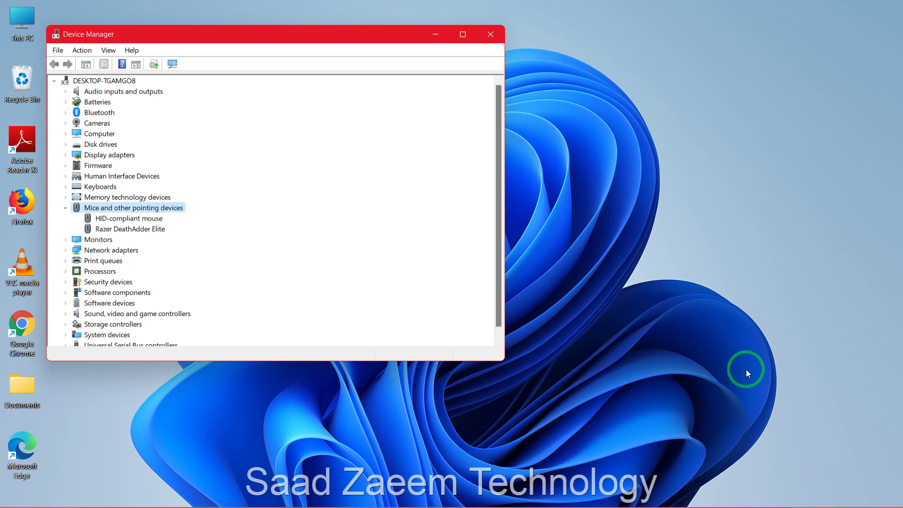
key("Down")
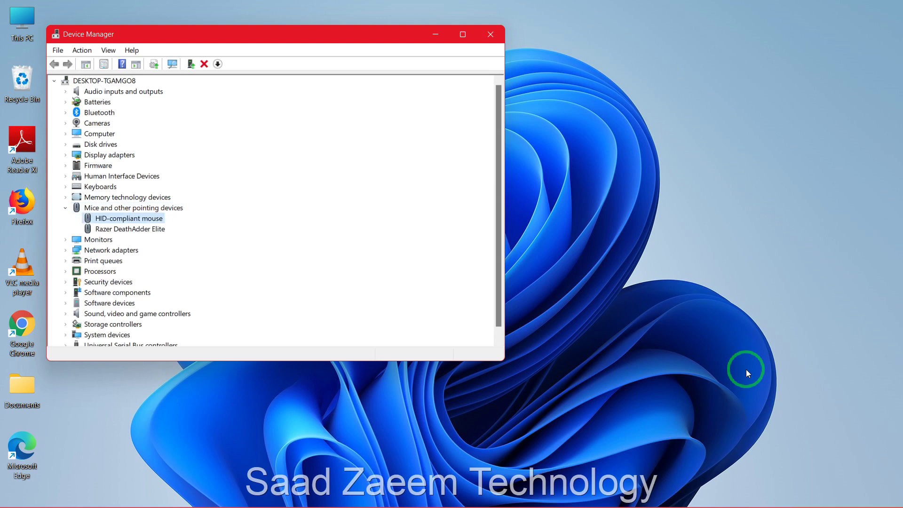
key("Return")
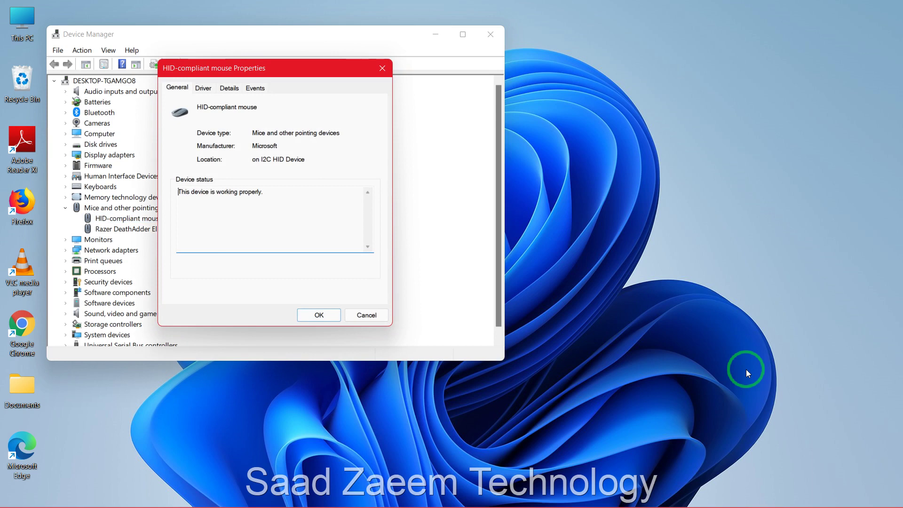
On the Driver tab, disable the HID-compliant mouse and confirm with Yes.
key("Tab")
key("Tab")
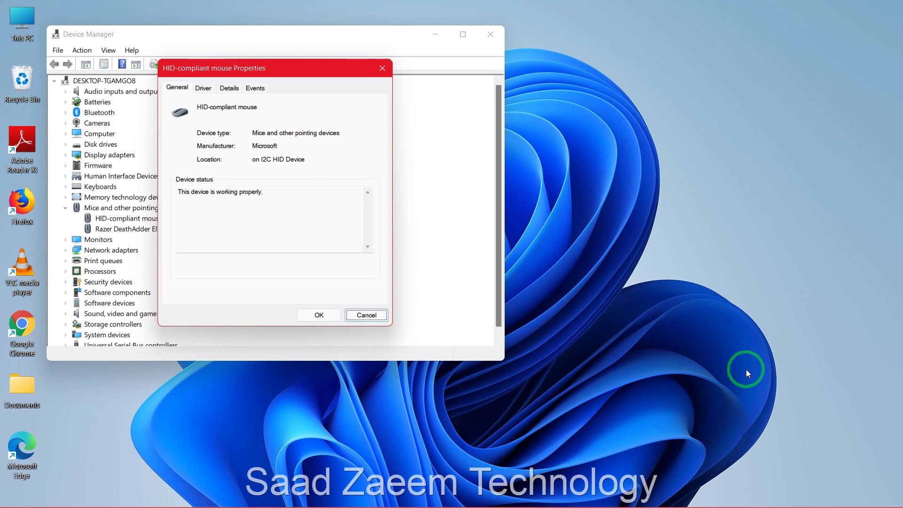
key("Tab")
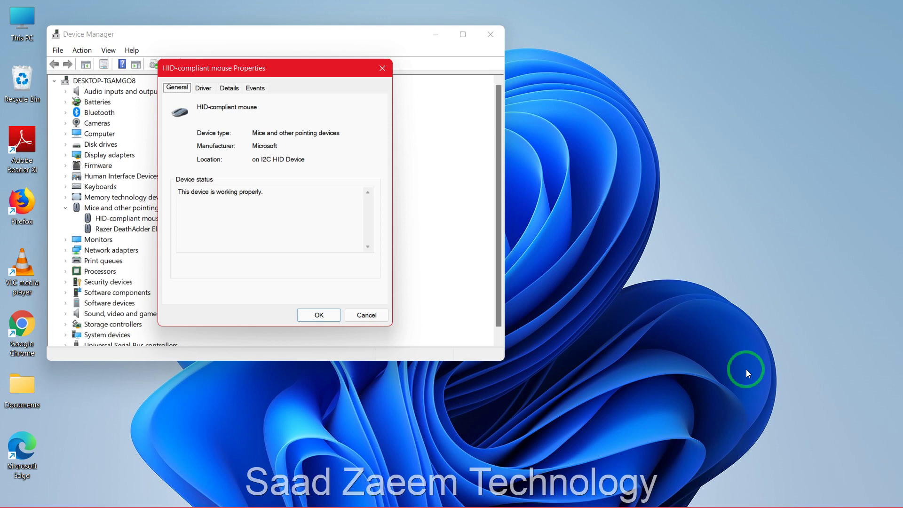
key("Right")
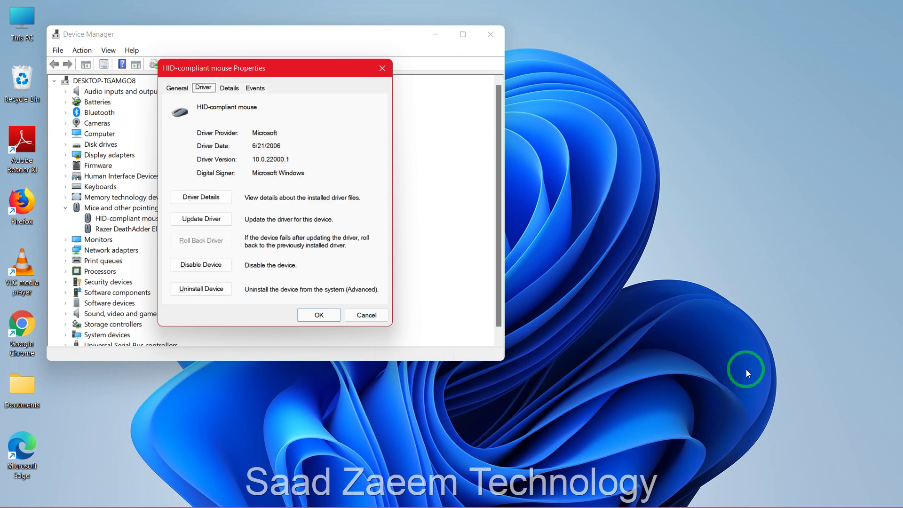
key("Tab")
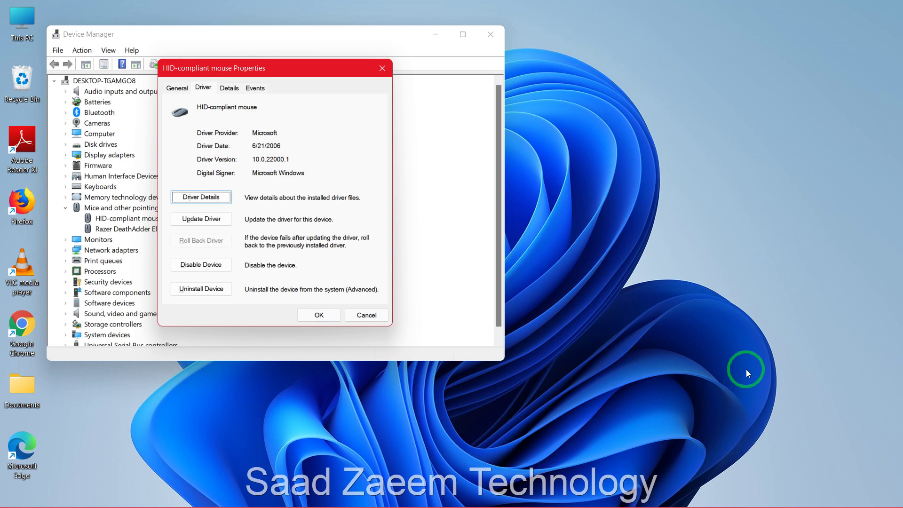
key("Tab")
key("Tab")
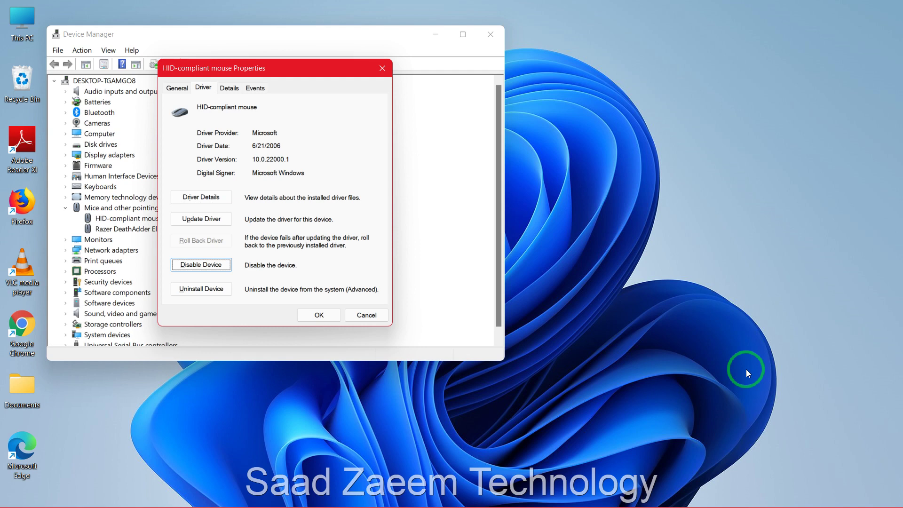
key("Tab")
key("Tab")
key("Tab")
key("Tab")
key("Tab")
key("Tab")
key("Tab")
key("Tab")
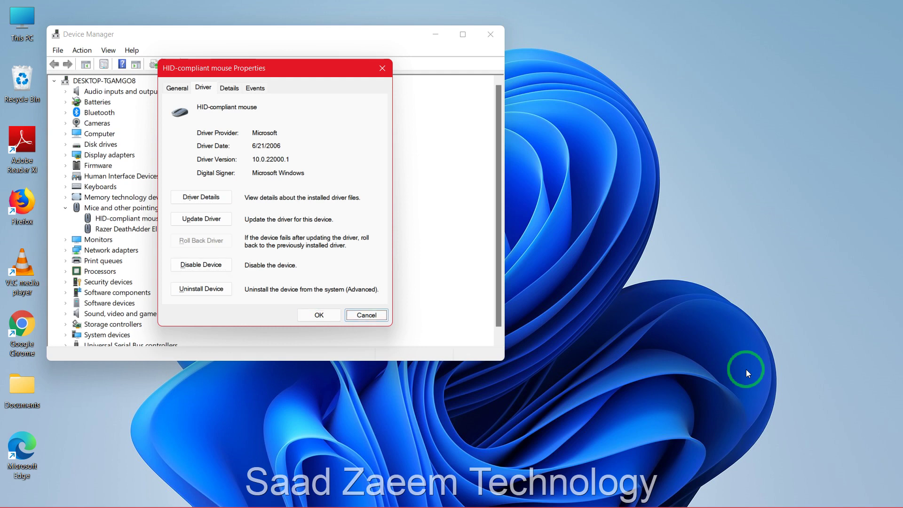
key("Tab")
key("Tab")
key("Tab")
key("Tab")
key("Tab")
key("Tab")
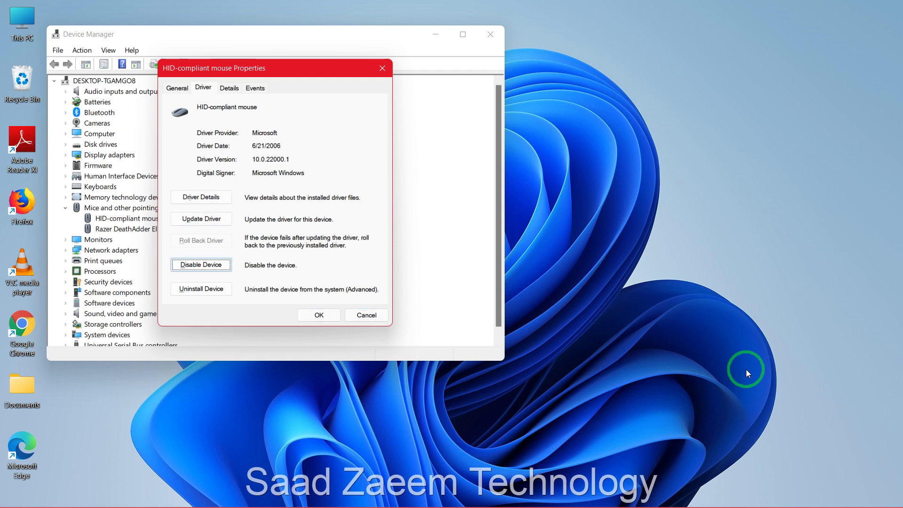
key("Return")
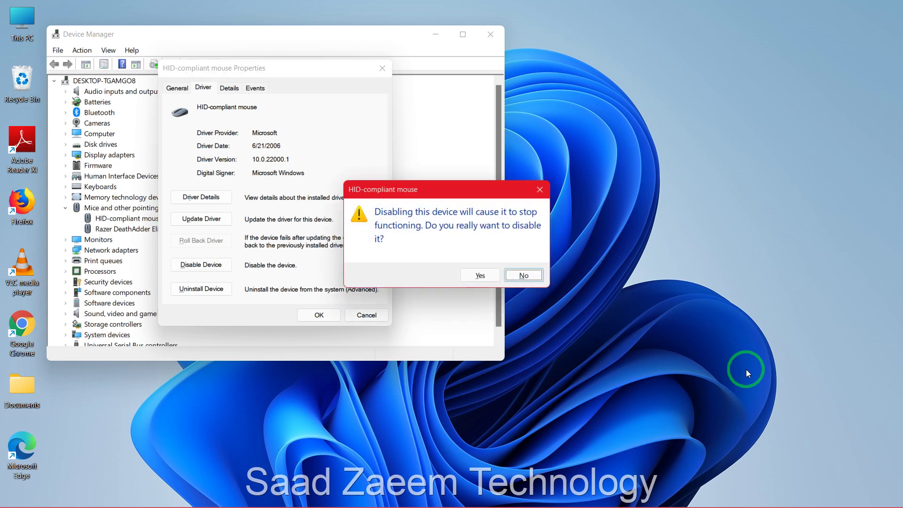
key("Tab")
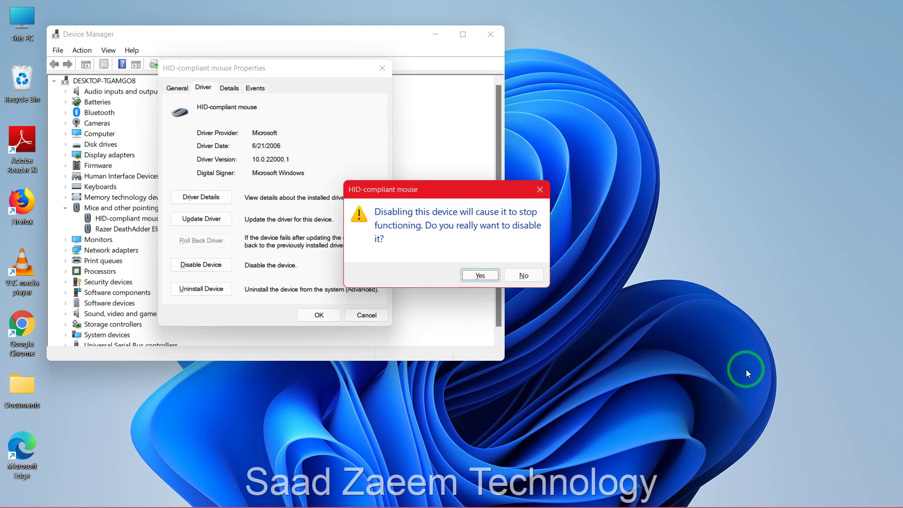
key("Return")
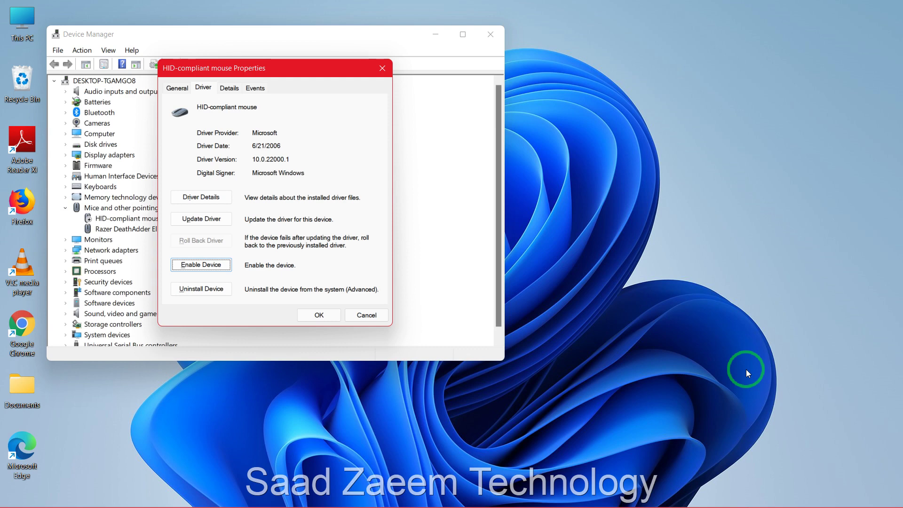
Re-enable the HID-compliant mouse with Enable Device.
key("Return")
key("Tab")
key("Tab")
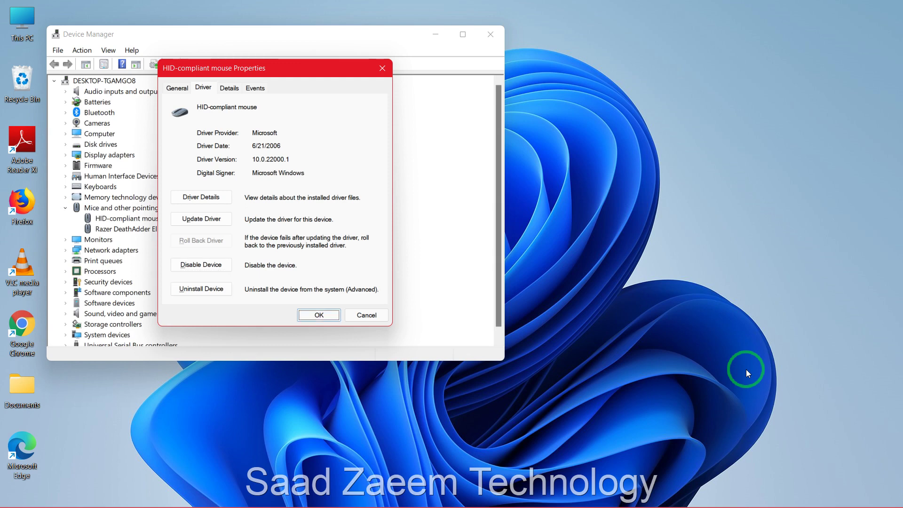
key("Tab")
key("Tab")
key("Tab")
key("Tab")
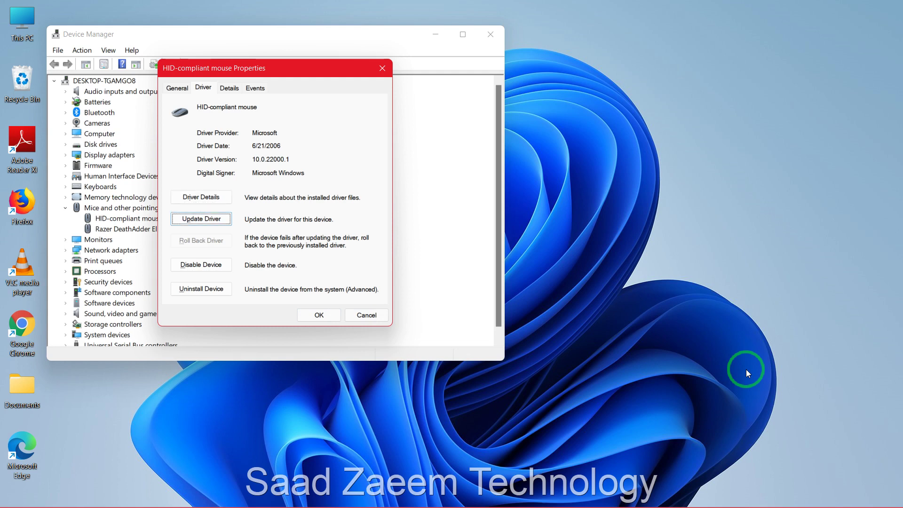
Search automatically for a newer mouse driver, then close the update wizard and the Properties dialog.
key("Return")
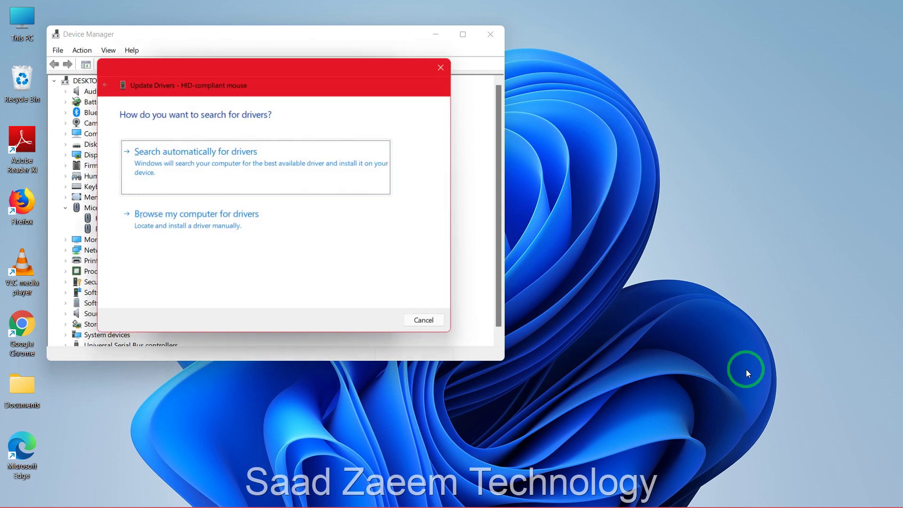
key("Return")
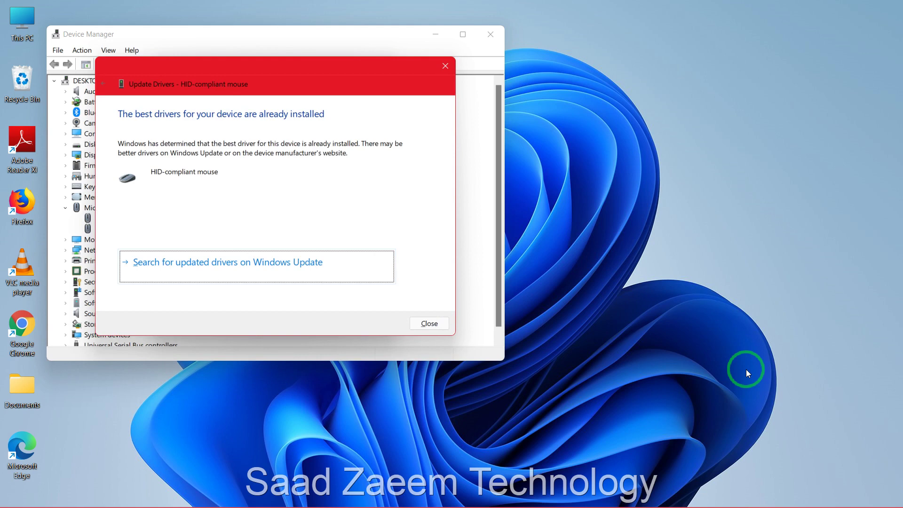
key("Tab")
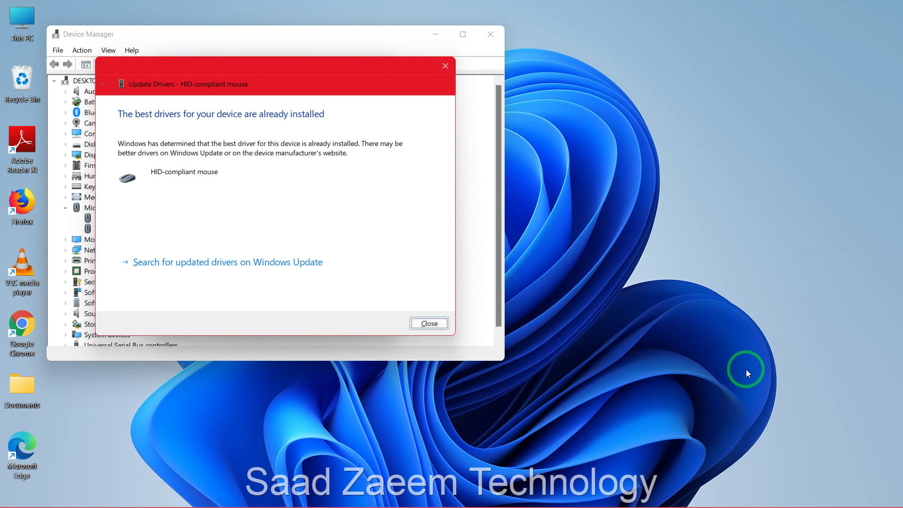
key("Return")
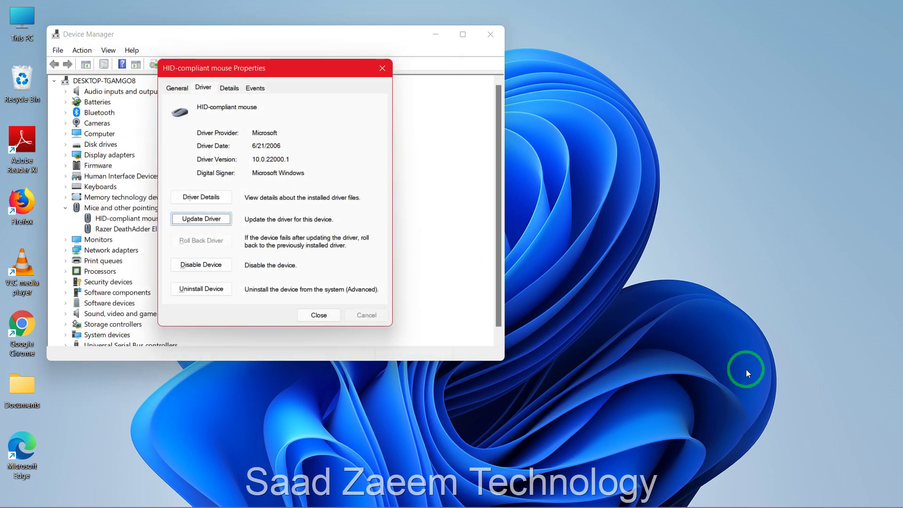
key("Tab")
key("Tab")
key("Tab")
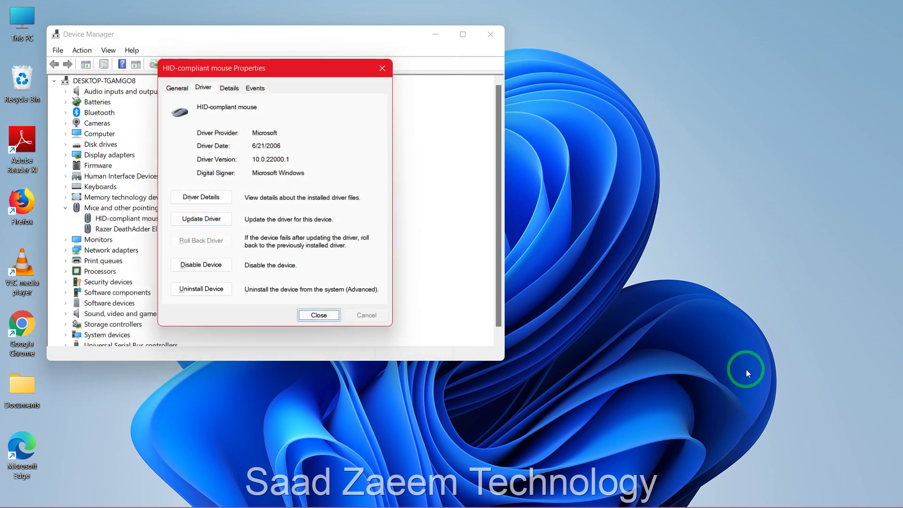
key("Return")
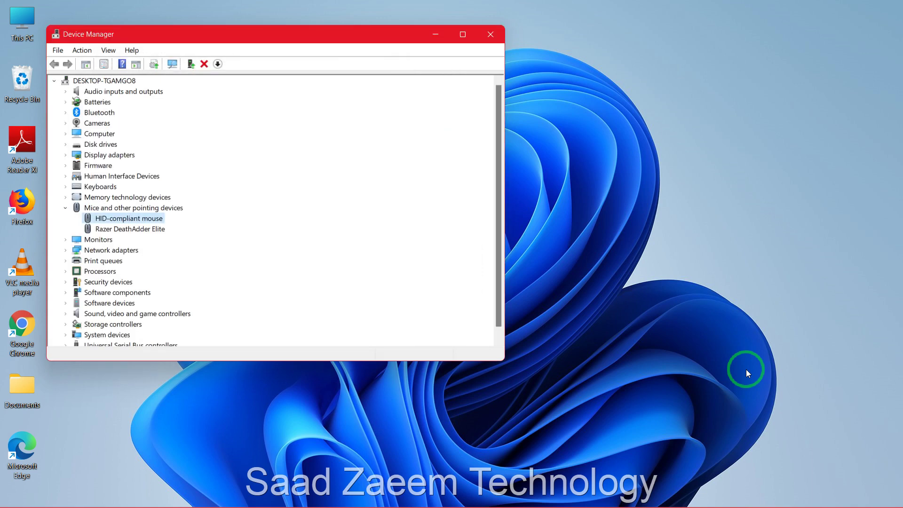
Uninstall the HID-compliant mouse from its Driver tab, leaving only the Razer DeathAdder Elite listed.
key("Return")
key("Tab")
key("Tab")
key("Tab")
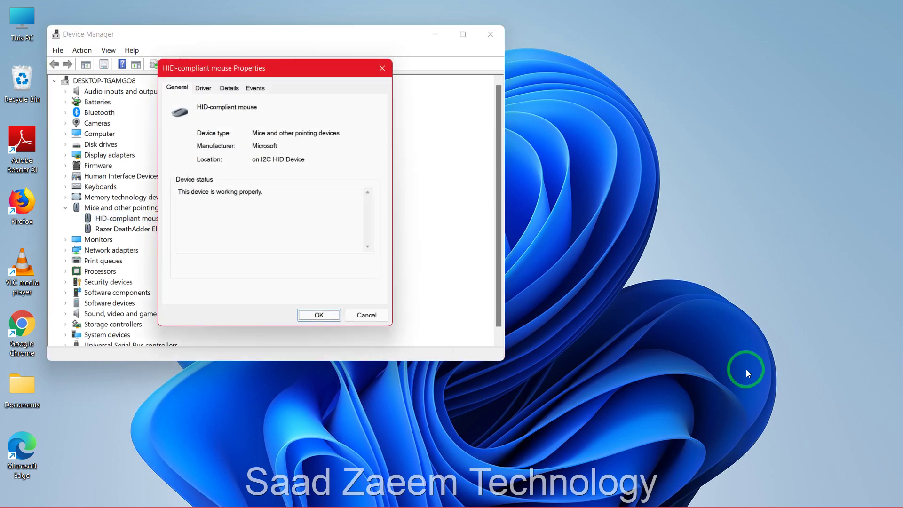
key("Tab")
key("Tab")
key("Tab")
key("Tab")
key("Right")
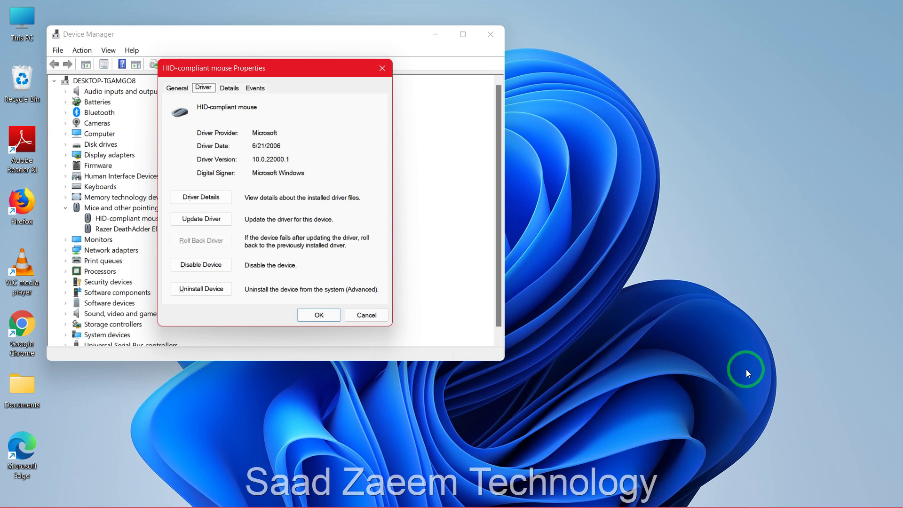
key("Tab")
key("Tab")
key("Tab")
key("Tab")
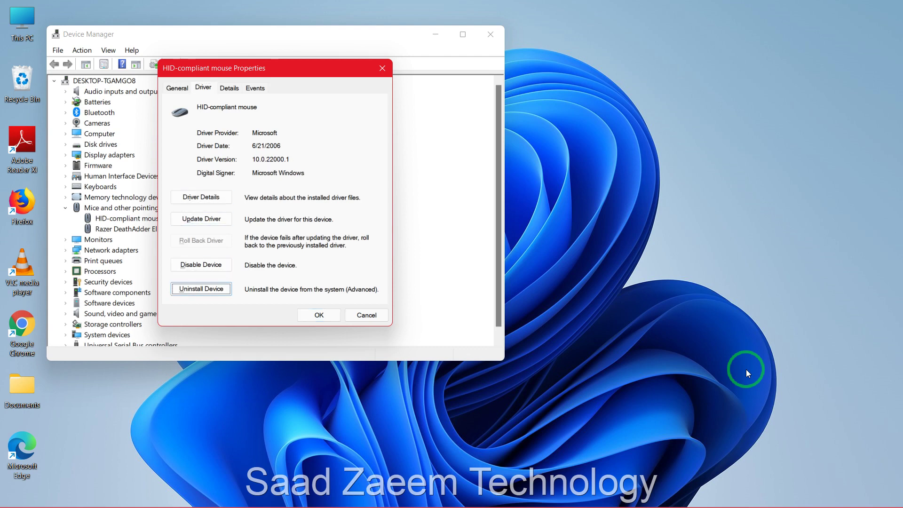
key("Return")
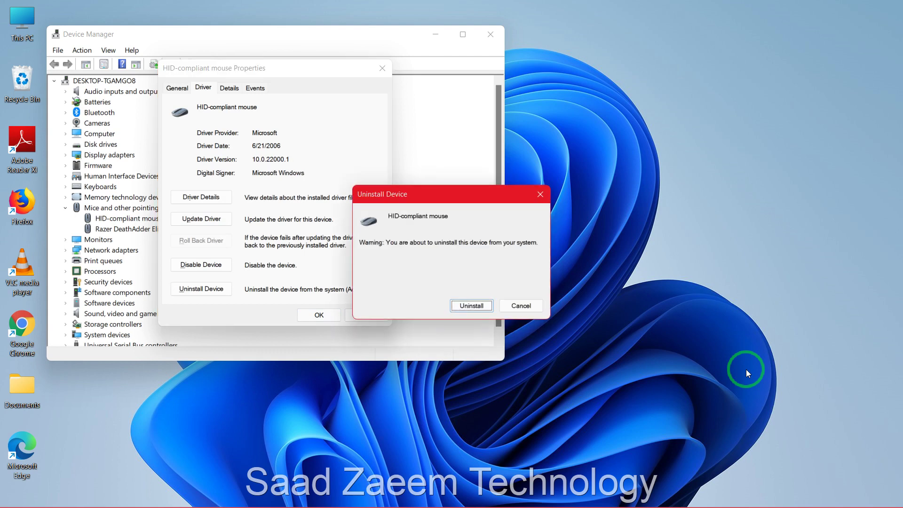
key("Right")
key("Left")
key("Return")
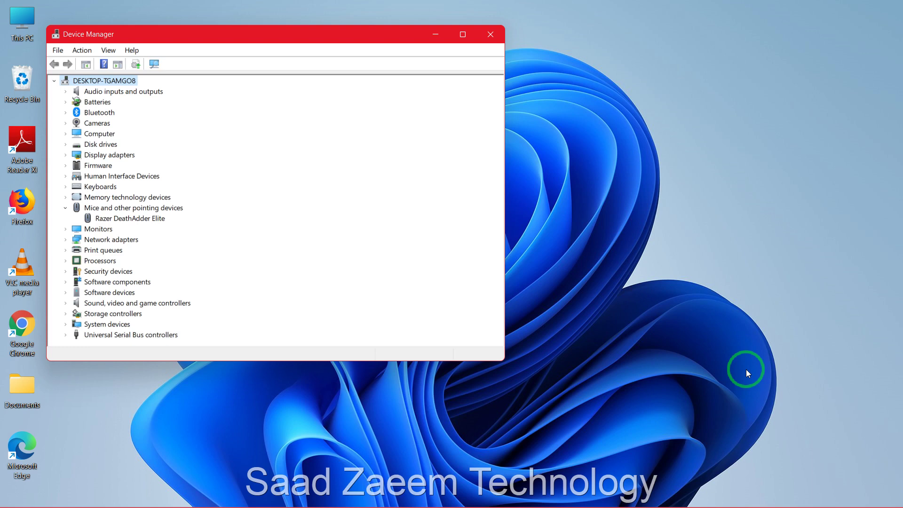
Select Mice and other pointing devices, run Action > Scan for hardware changes, then close Device Manager.
key("k")
key("Down")
key("Down")
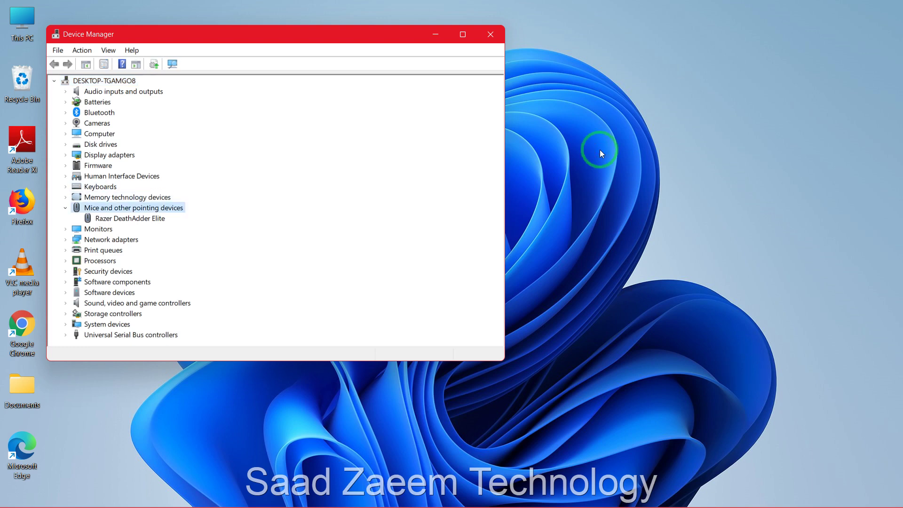
key("Down")
key("Up")
key("Down")
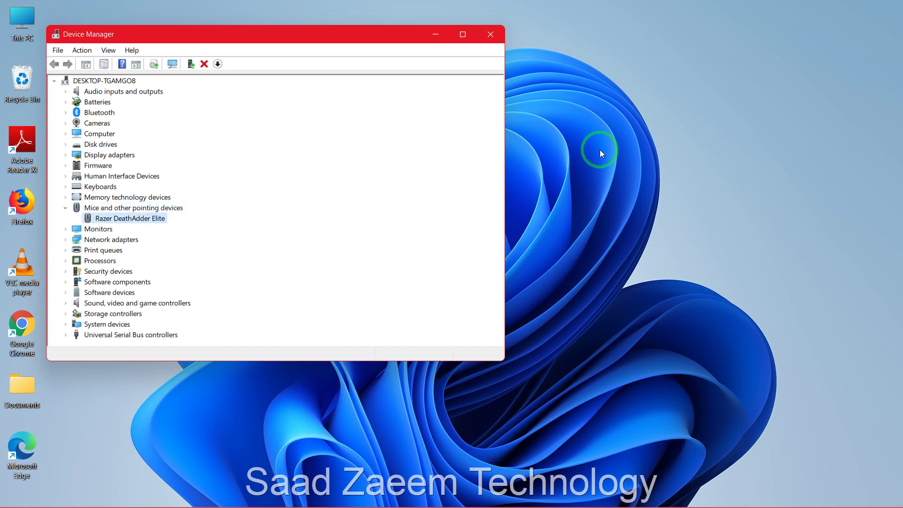
key("Up")
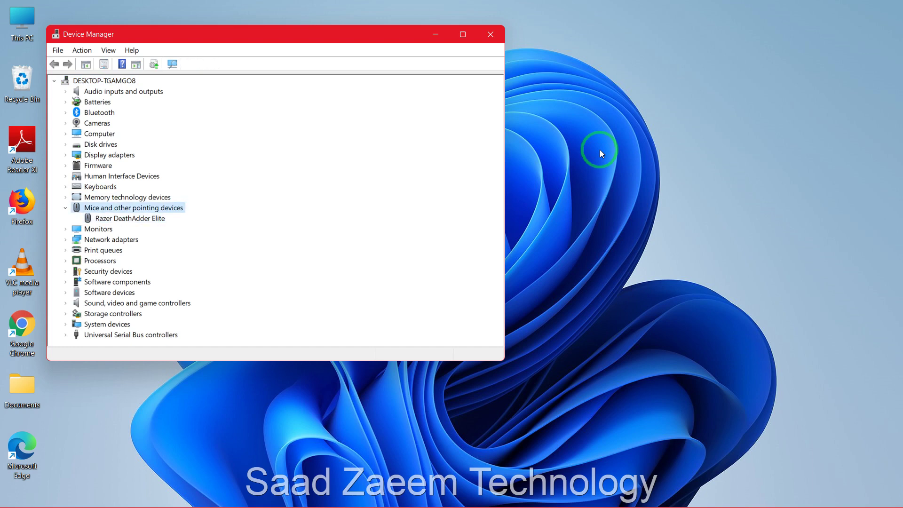
key("alt")
key("Right")
key("Down")
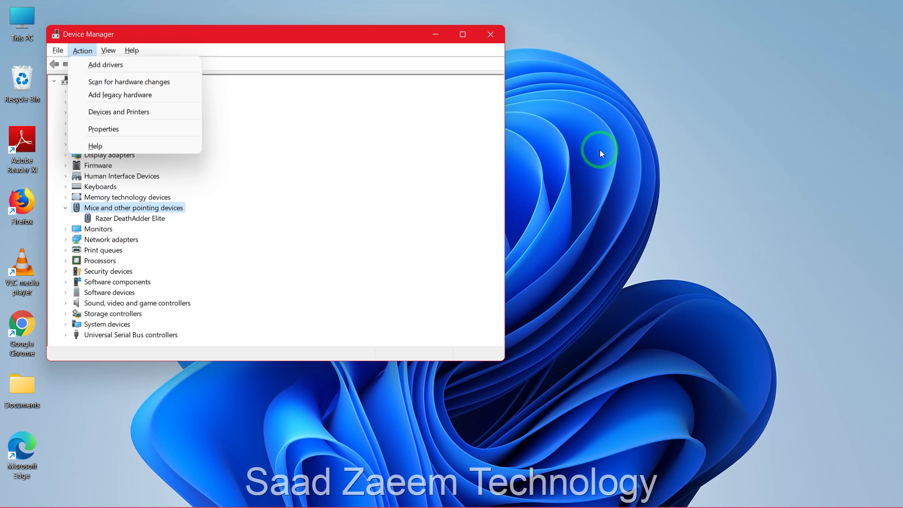
key("Down")
key("Down")
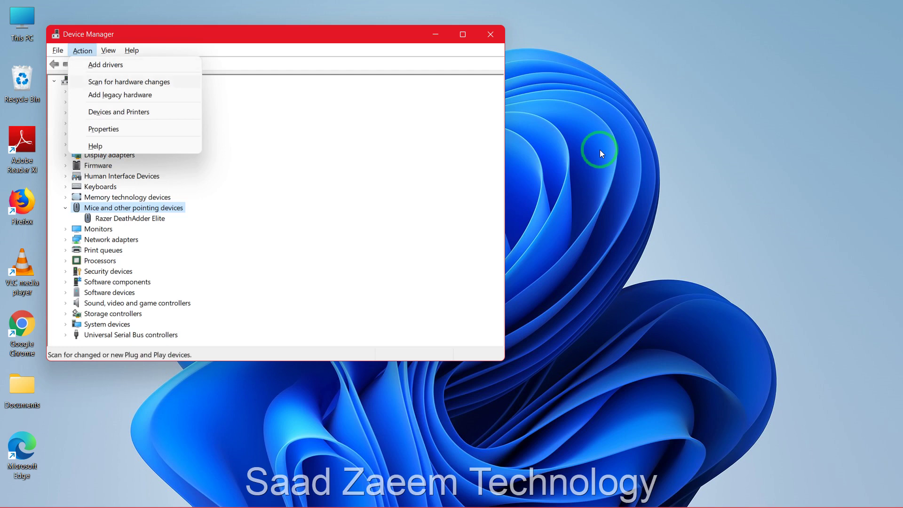
key("Return")
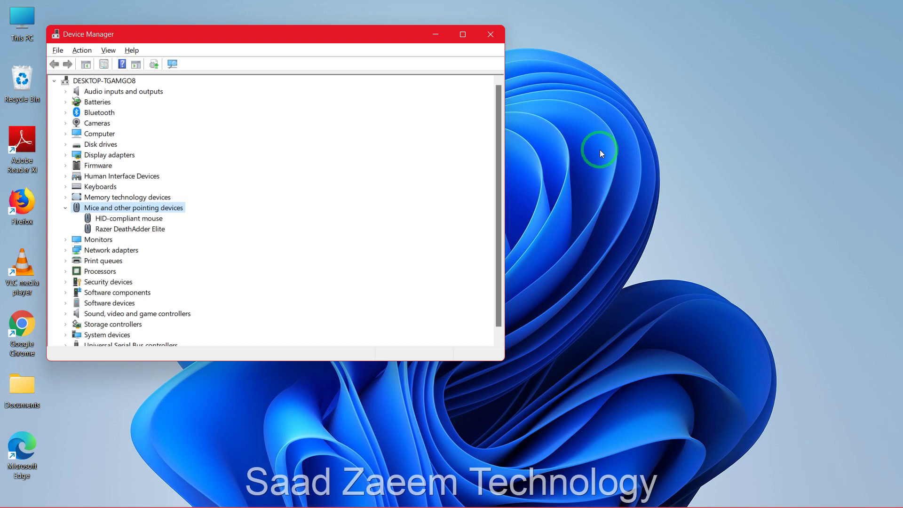
key("alt+F4")
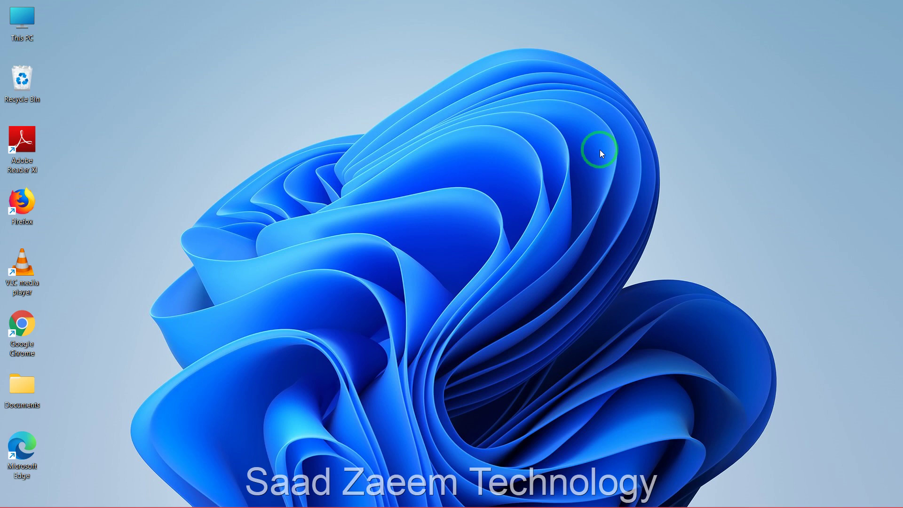
Bring up the Shut Down Windows dialog and toggle between Restart and Shut down, ending on Shut down.
key("alt+F4")
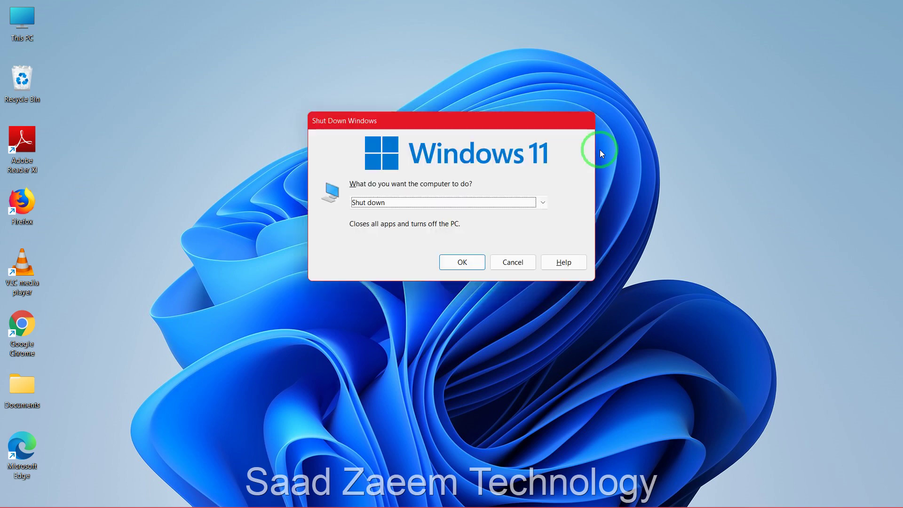
key("Down")
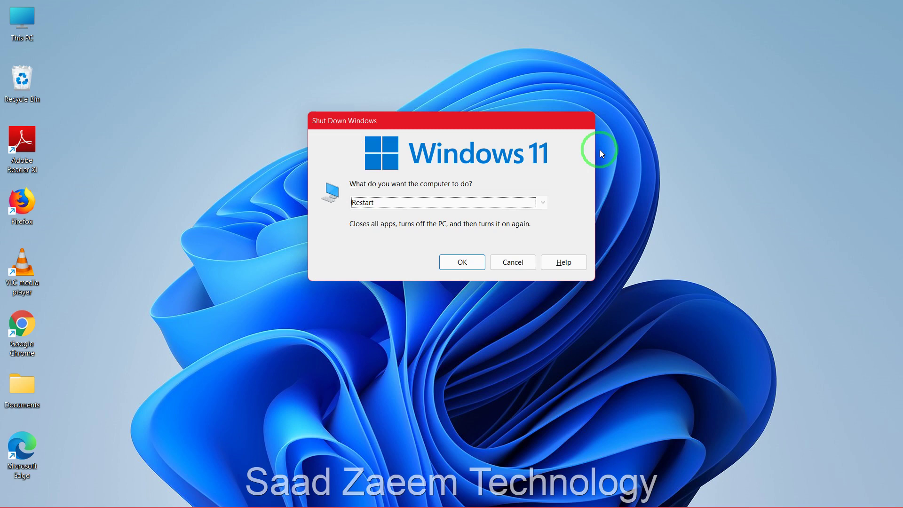
key("Up")
key("Down")
key("Up")
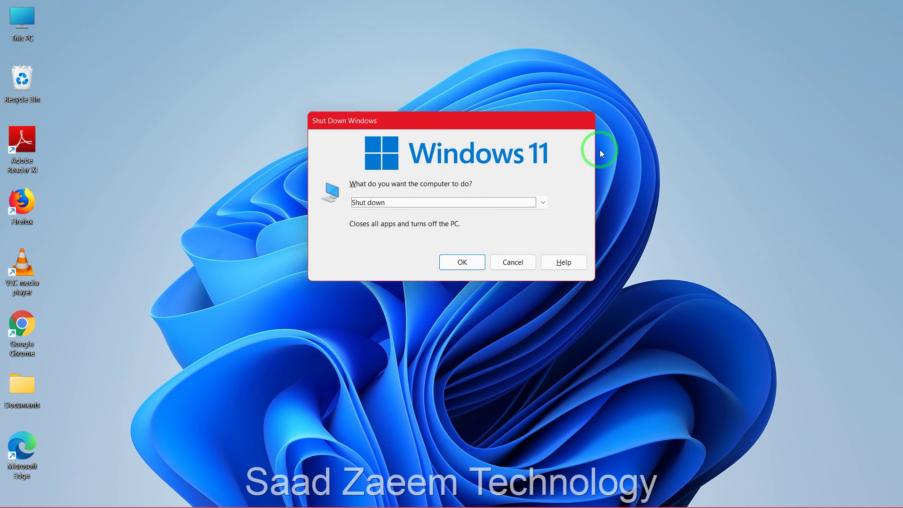
Cancel the Shut Down Windows dialog.
left_click(513, 262)
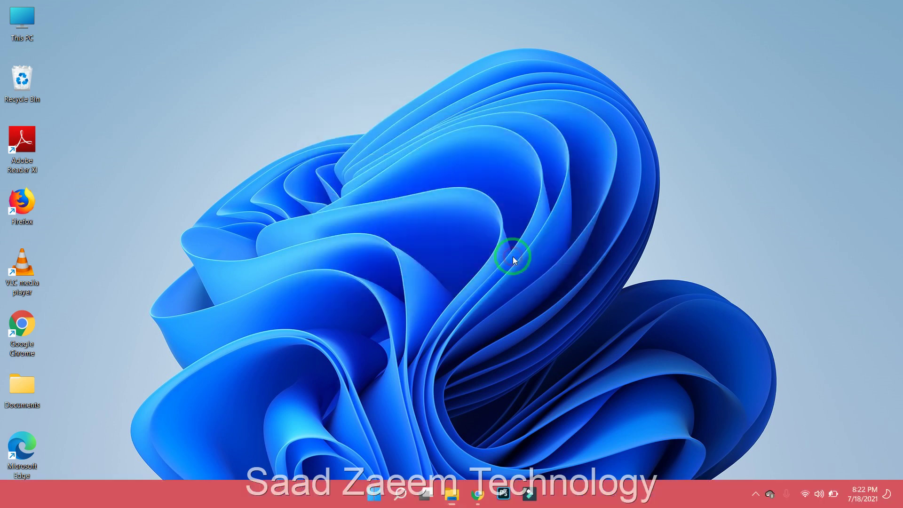